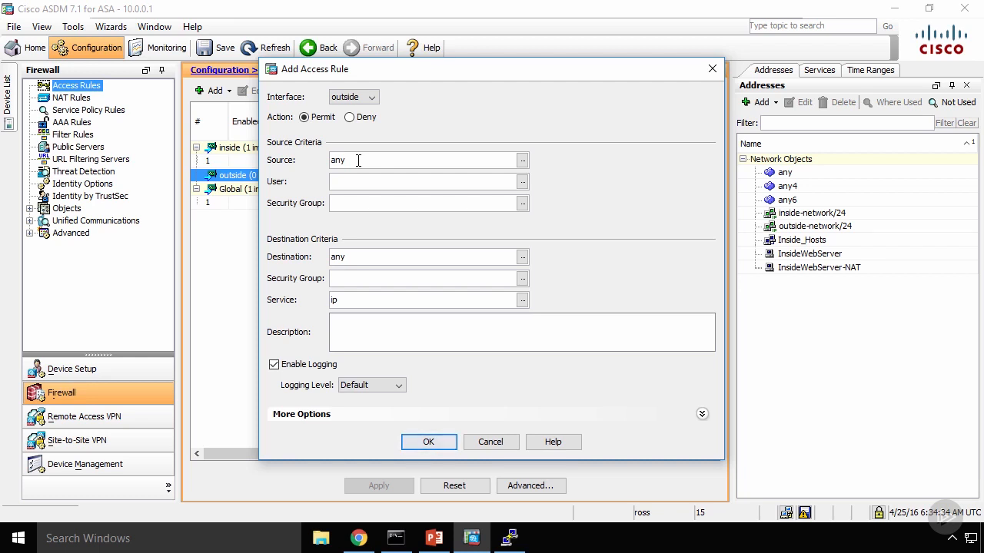
Step: Set the access rule's destination to the InsideWebServer network object, widening the object list's name column to read the full names
{"action": "left_click", "coordinate": [521, 257]}
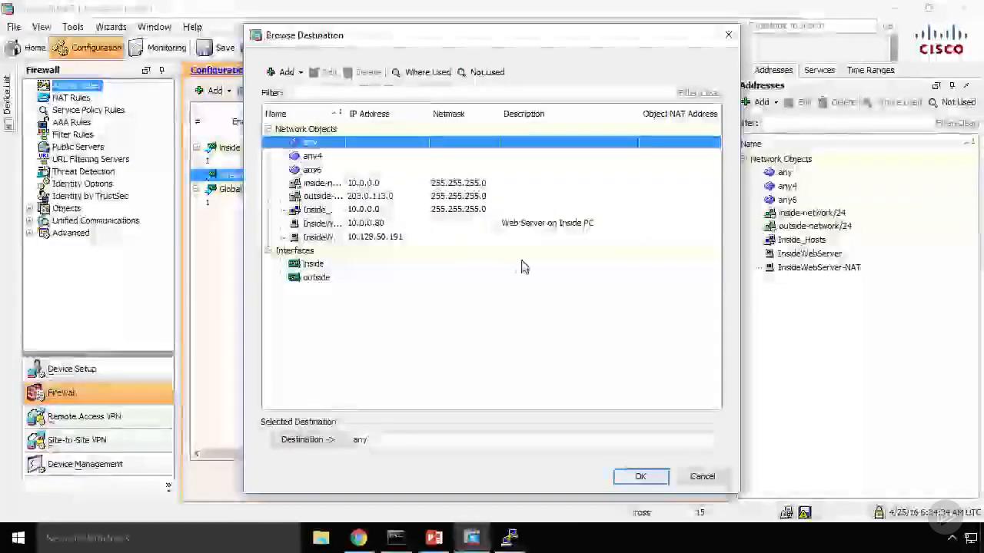
{"action": "left_click", "coordinate": [311, 223]}
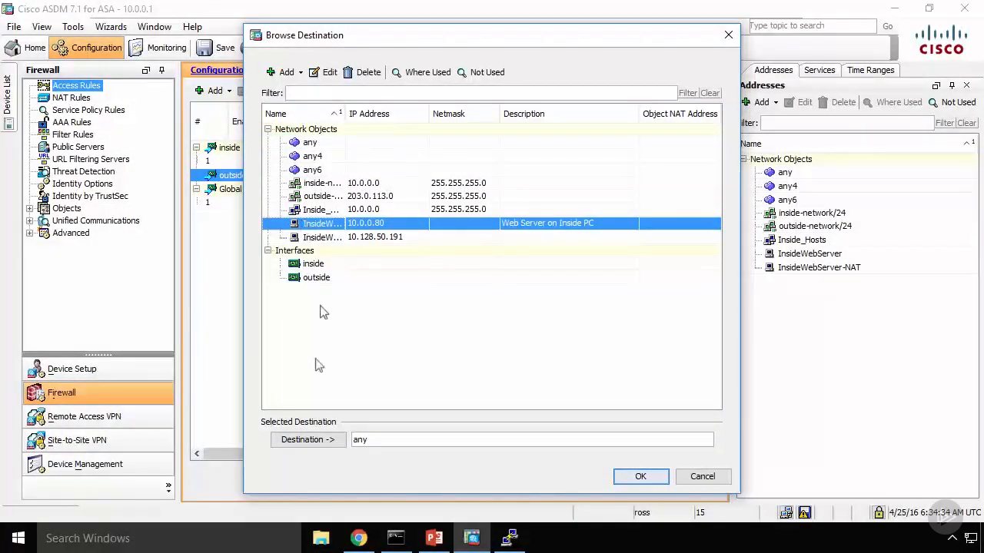
{"action": "left_click", "coordinate": [314, 444]}
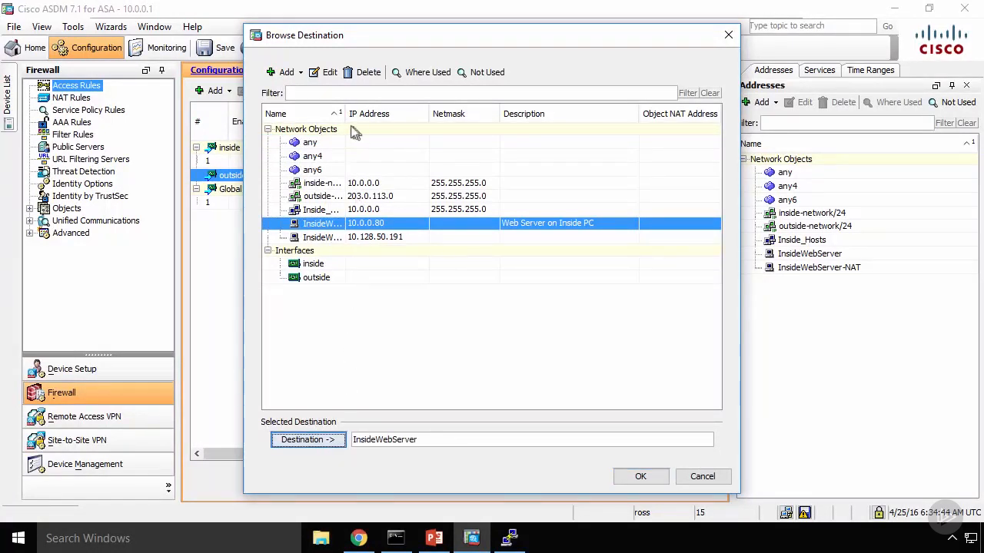
{"action": "left_click_drag", "start_coordinate": [345, 120], "coordinate": [393, 120]}
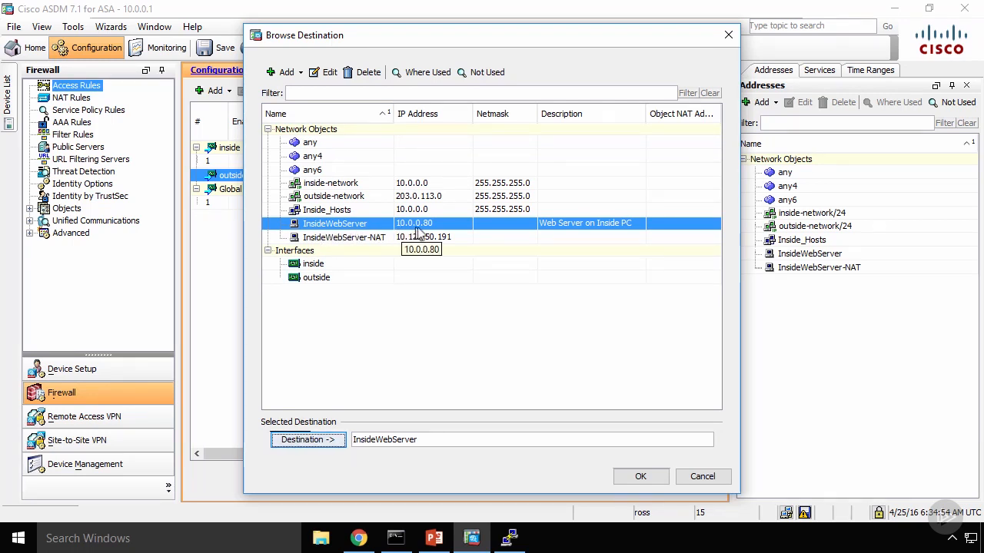
{"action": "left_click", "coordinate": [634, 477]}
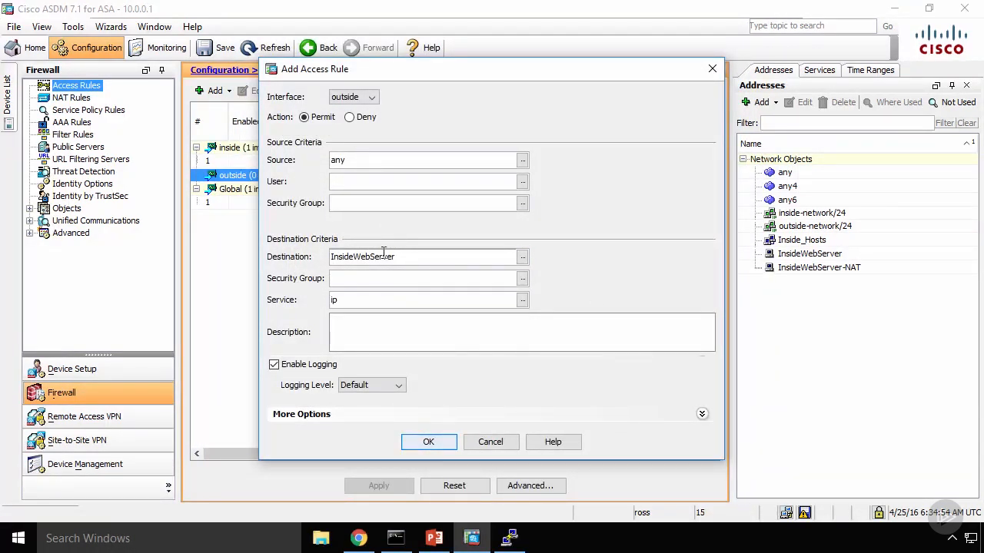
Step: Replace the access rule's ip service with tcp/http
{"action": "left_click", "coordinate": [522, 300]}
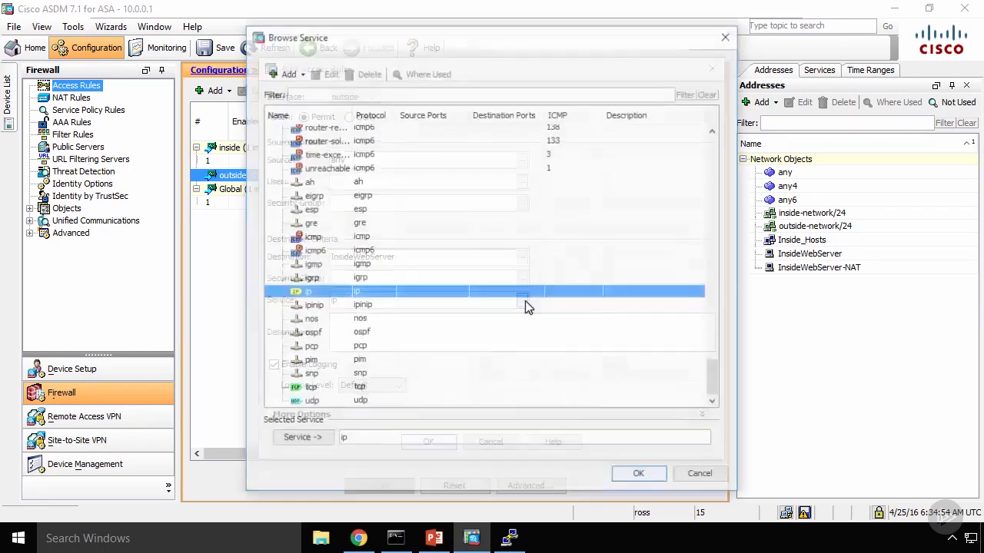
{"action": "left_click", "coordinate": [448, 440]}
{"action": "key", "text": "BackSpace"}
{"action": "key", "text": "BackSpace"}
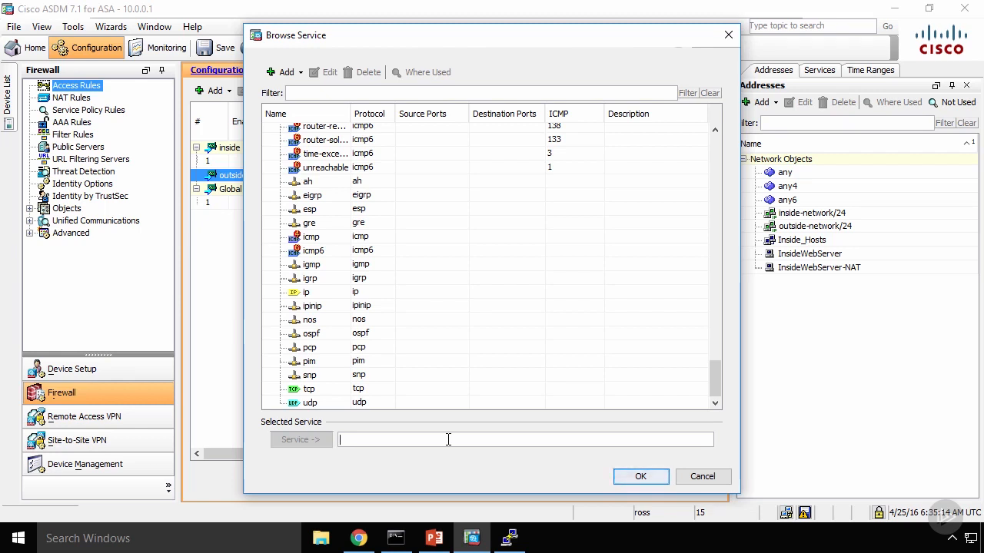
{"action": "type", "text": "tcp/"}
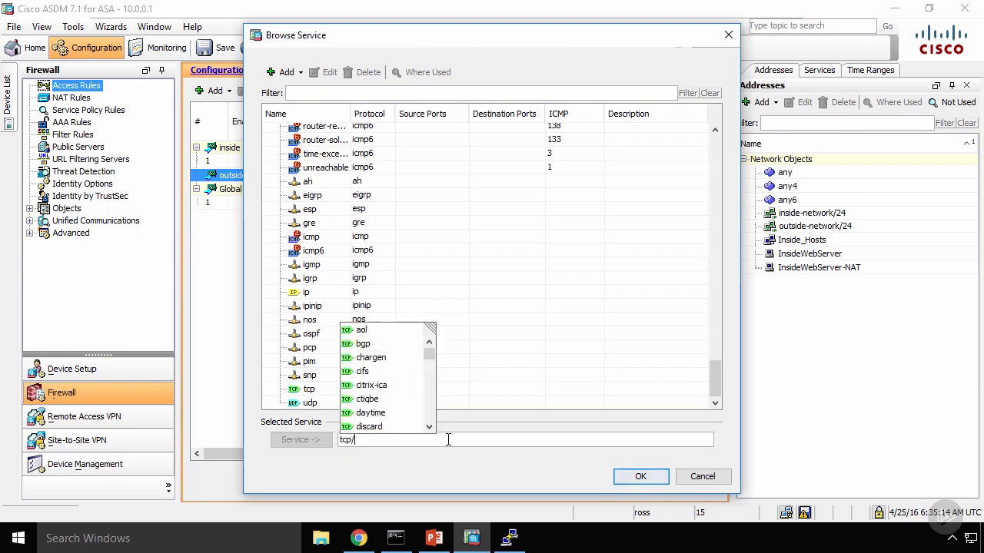
{"action": "type", "text": "http"}
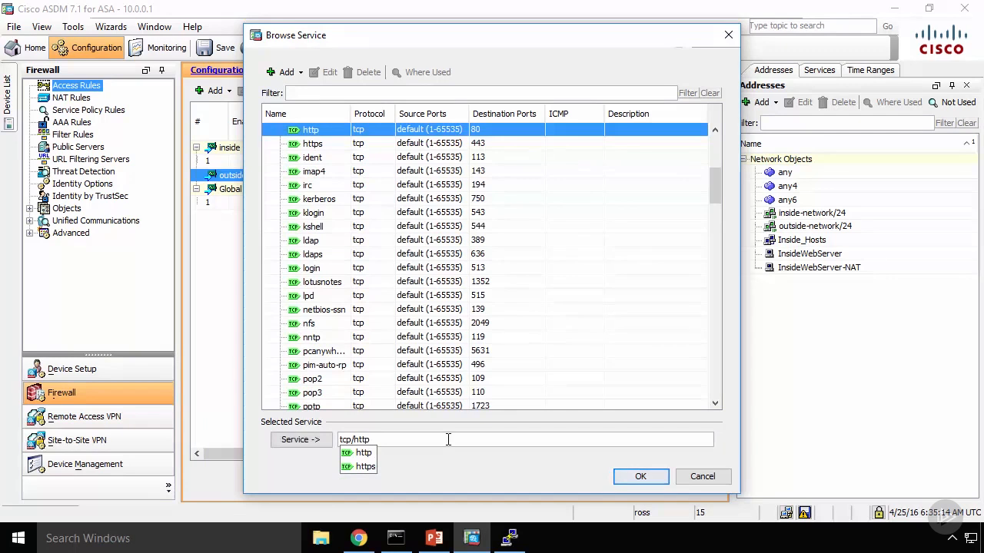
{"action": "left_click", "coordinate": [369, 453]}
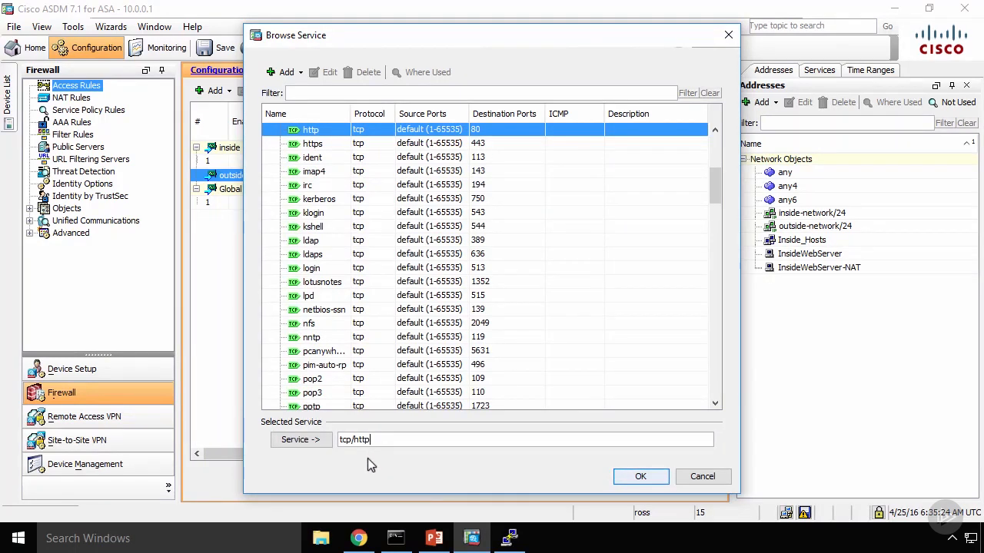
{"action": "left_click", "coordinate": [640, 477]}
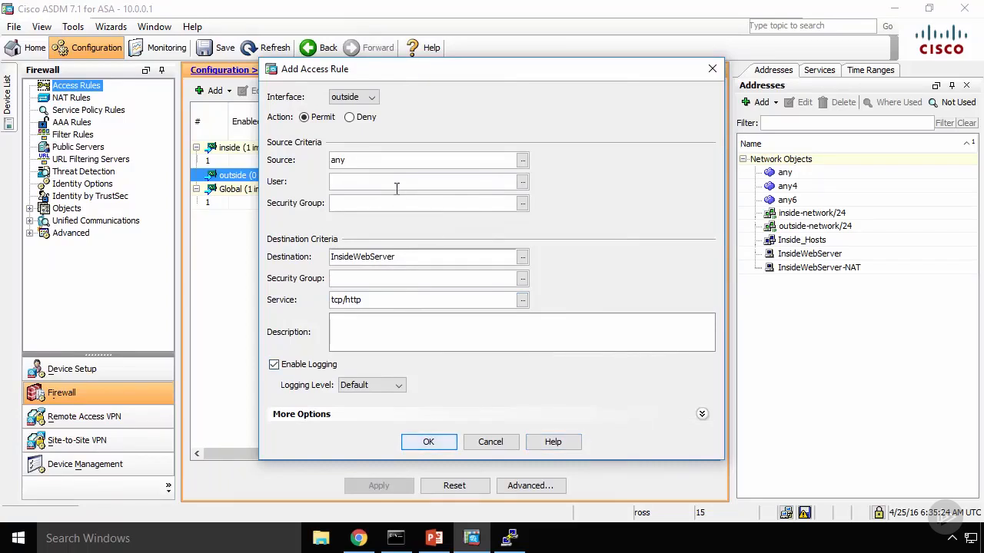
Step: Add the completed outside access rule and apply it to the firewall, leaving ASDM minimized
{"action": "left_click", "coordinate": [428, 441]}
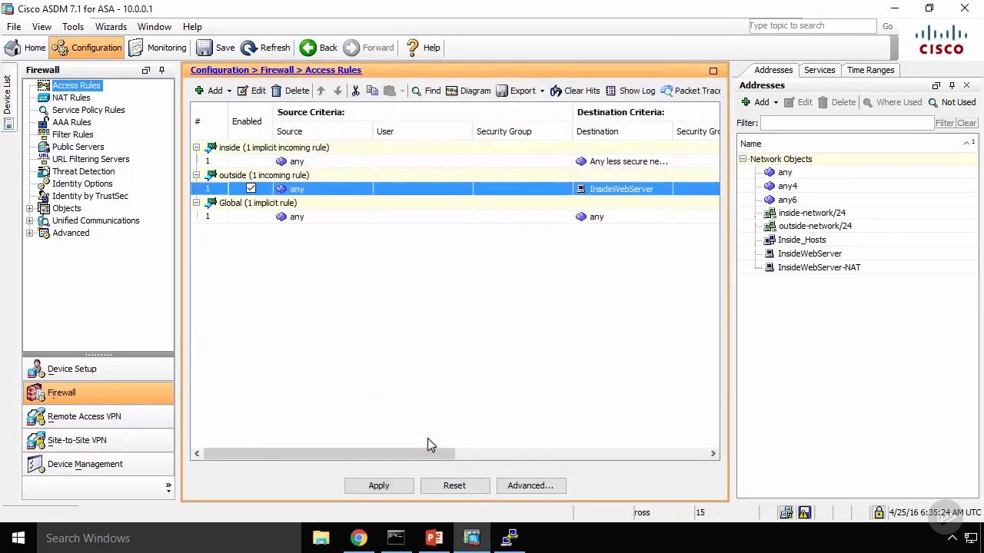
{"action": "left_click", "coordinate": [397, 483]}
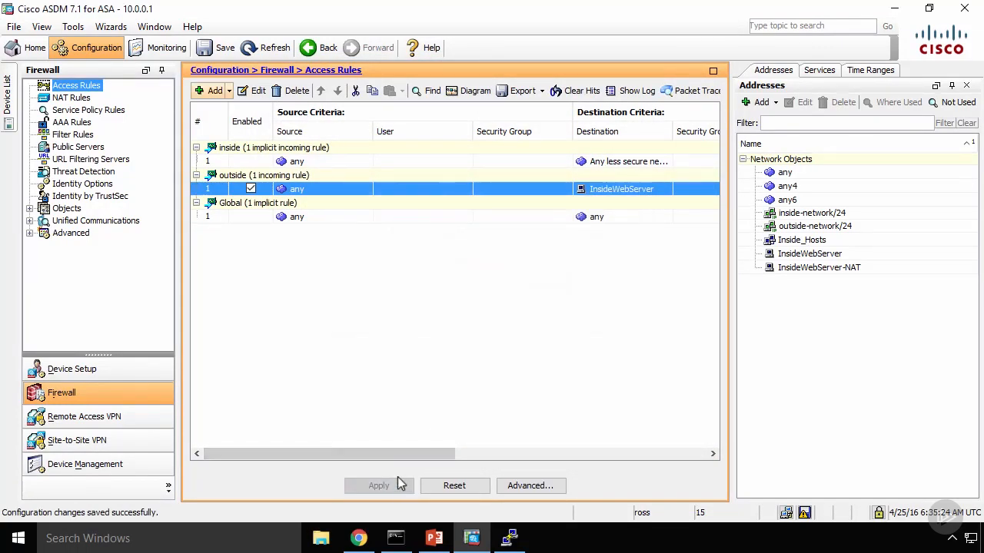
{"action": "left_click", "coordinate": [897, 10]}
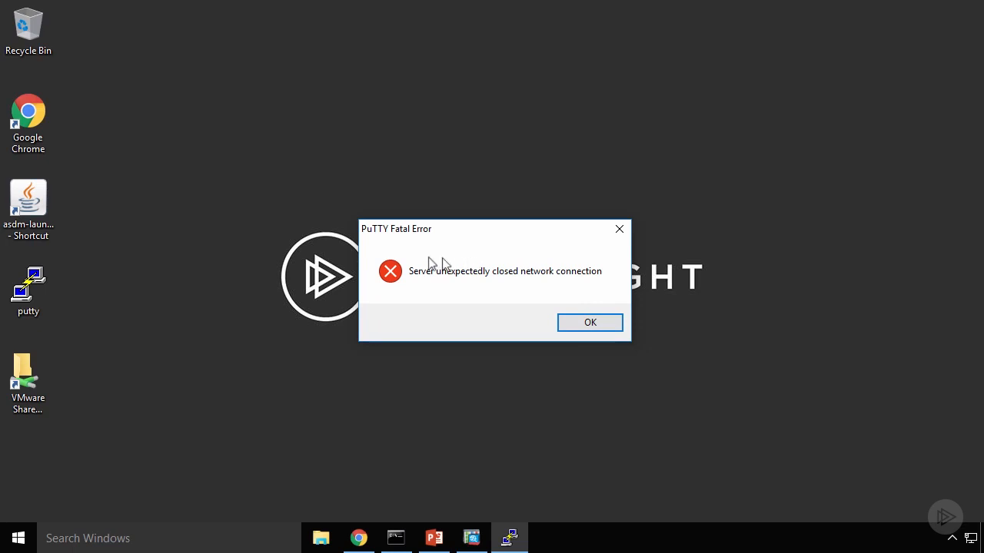
Step: Dismiss the PuTTY connection error and close the disconnected PuTTY session
{"action": "left_click", "coordinate": [591, 330]}
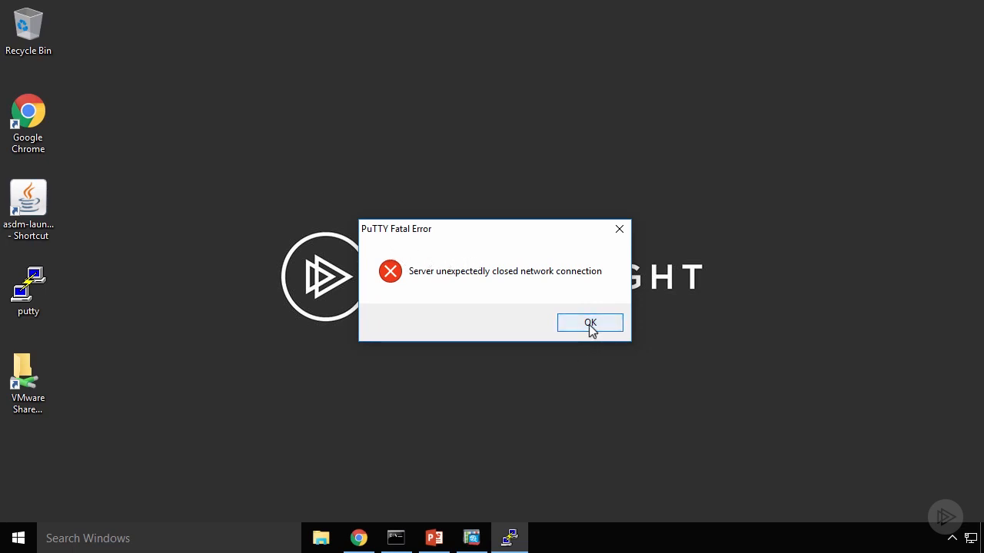
{"action": "left_click", "coordinate": [589, 324]}
{"action": "right_click", "coordinate": [510, 542]}
{"action": "left_click", "coordinate": [484, 506]}
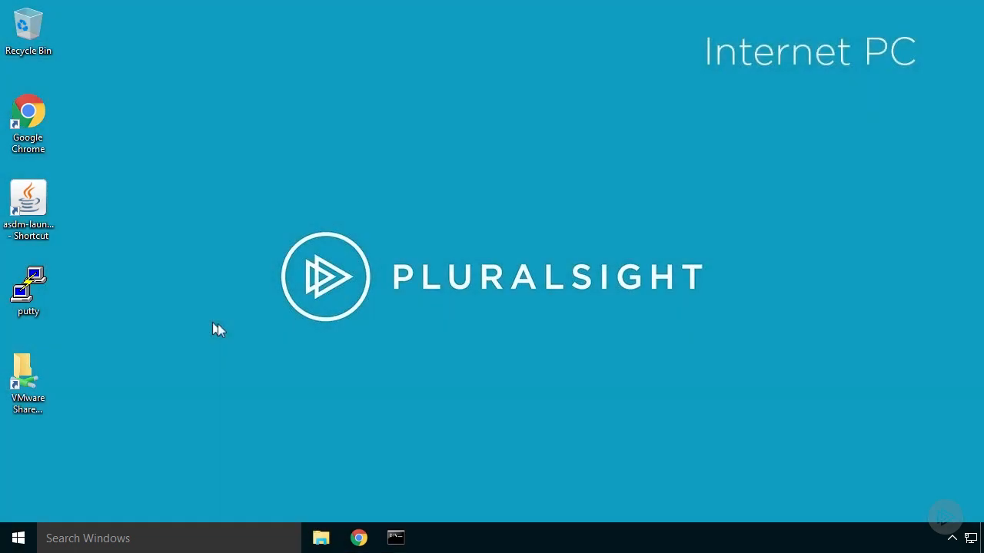
Step: On the Internet PC, open an incognito Chrome window and browse to 10.0.0.80
{"action": "right_click", "coordinate": [359, 538]}
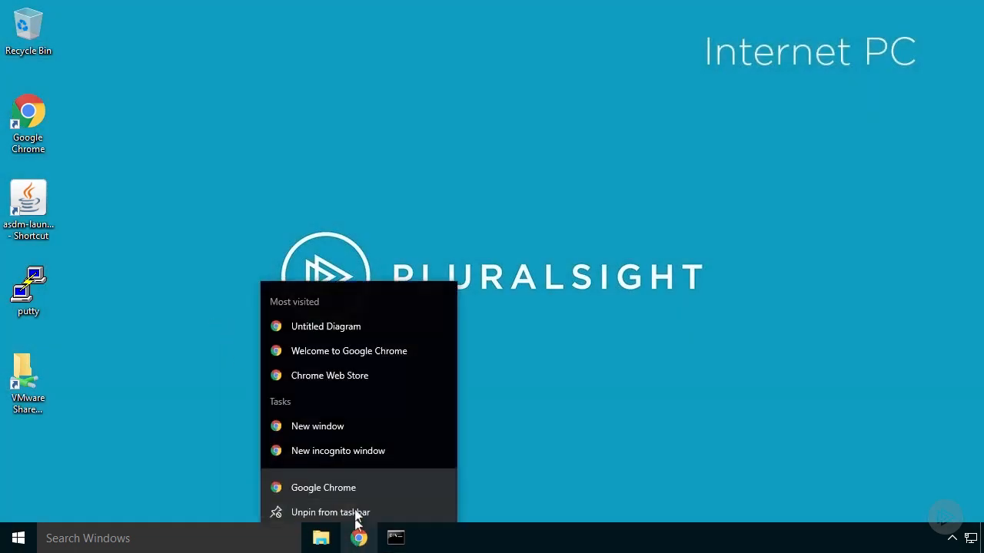
{"action": "left_click", "coordinate": [341, 444]}
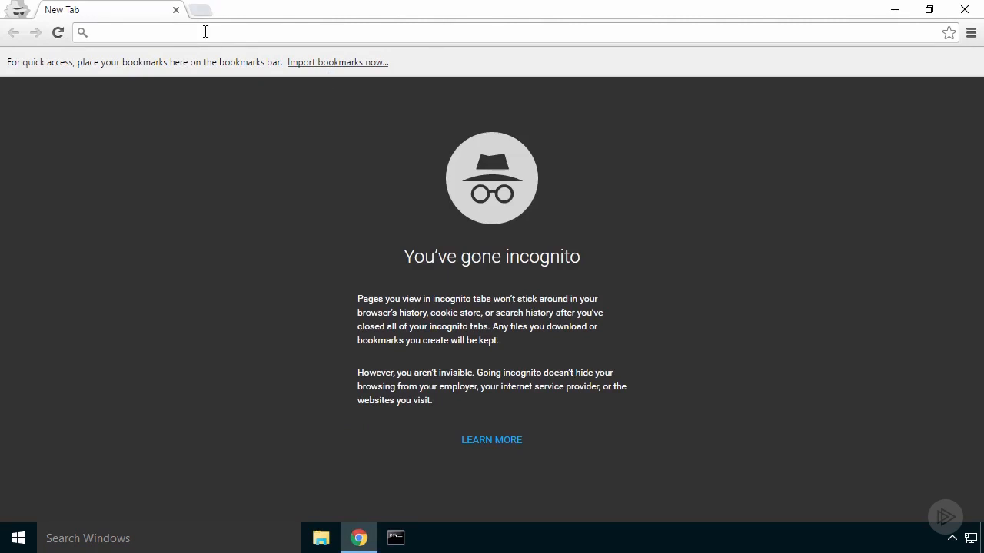
{"action": "type", "text": "10.0.0.80"}
{"action": "key", "text": "Return"}
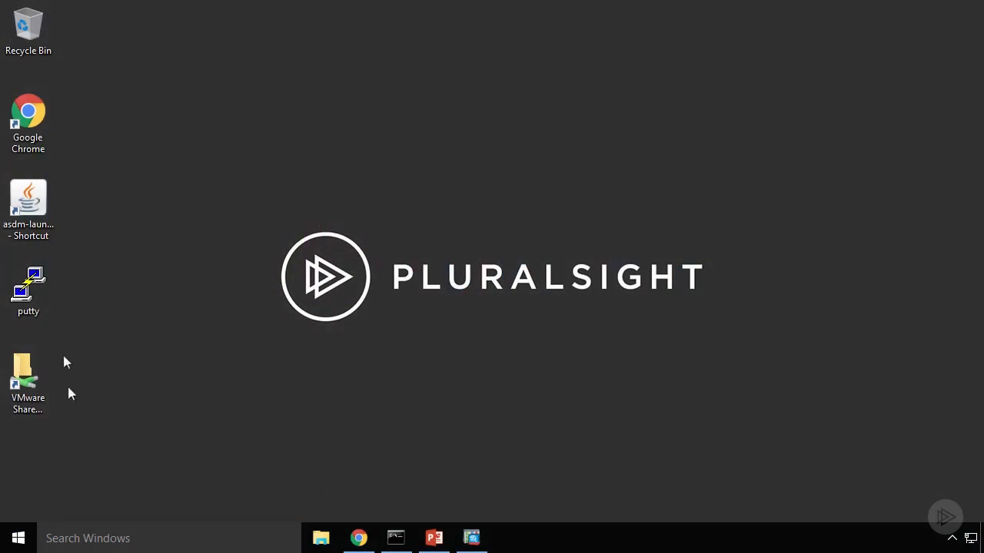
Step: Open an SSH session to 10.0.0.1 with PuTTY on the management PC
{"action": "double_click", "coordinate": [32, 291]}
{"action": "type", "text": "10"}
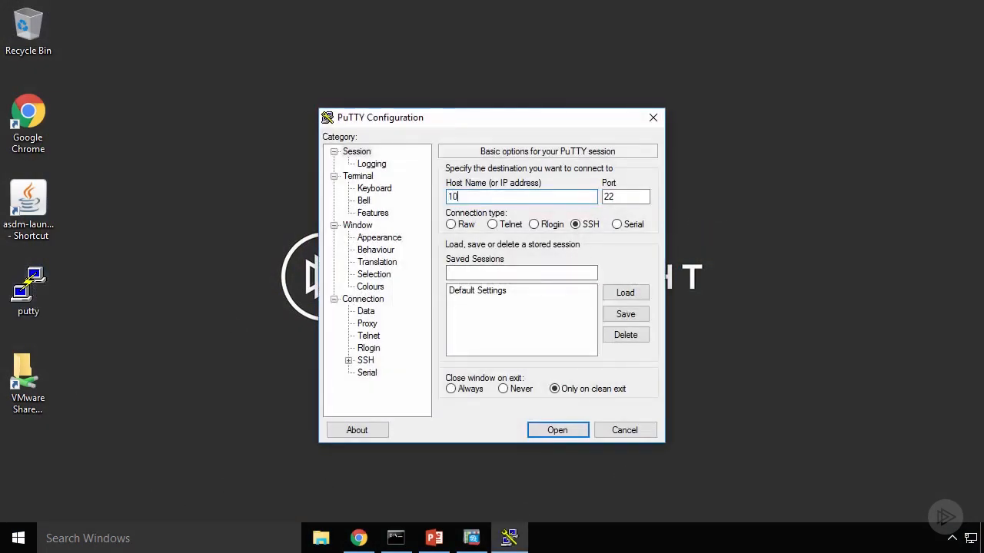
{"action": "type", "text": ".0.0.1"}
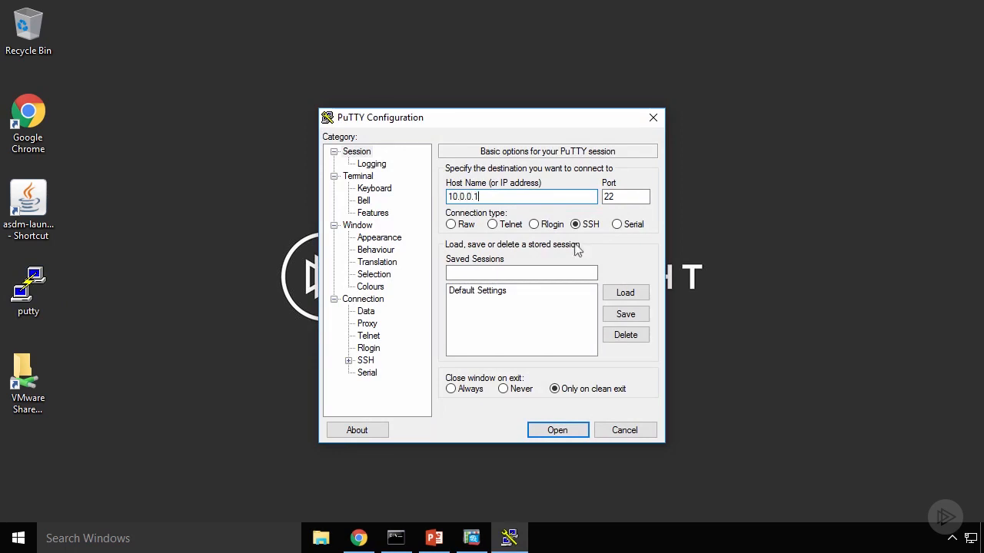
{"action": "key", "text": "Return"}
Step: Log in to the ASA with the username and account password, and enter privileged mode with en and the enable password
{"action": "type", "text": "ross"}
{"action": "key", "text": "Return"}
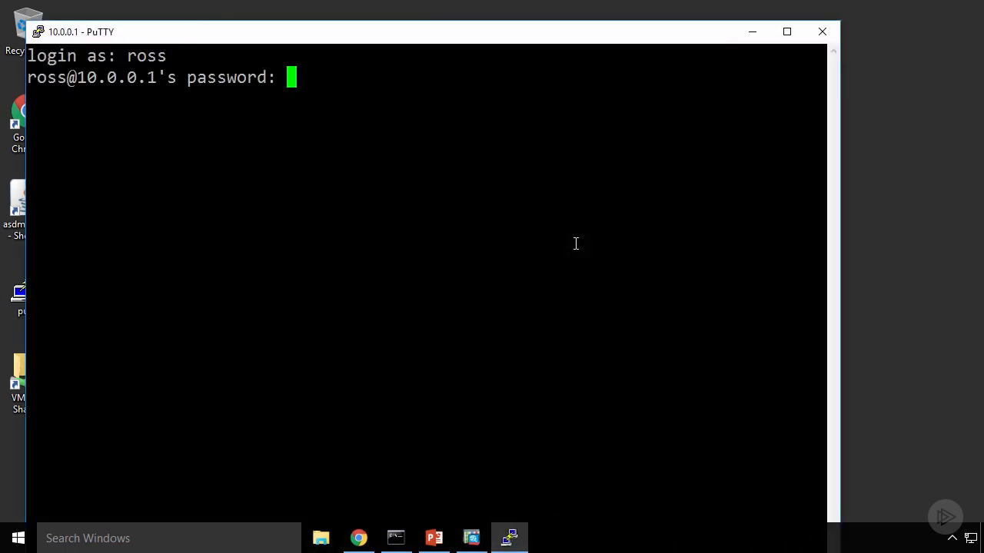
{"action": "key", "text": "Return"}
{"action": "type", "text": "en"}
{"action": "key", "text": "Return"}
Step: Clear the firewall's connections for the web server with "clear conn add 10.0.0.80"
{"action": "key", "text": "Return"}
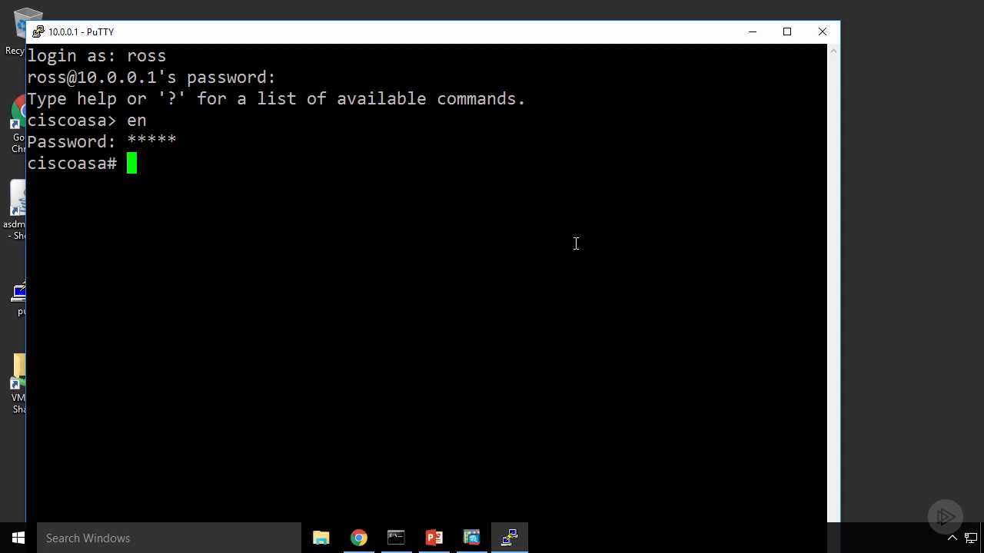
{"action": "key", "text": "Return"}
{"action": "type", "text": "clea"}
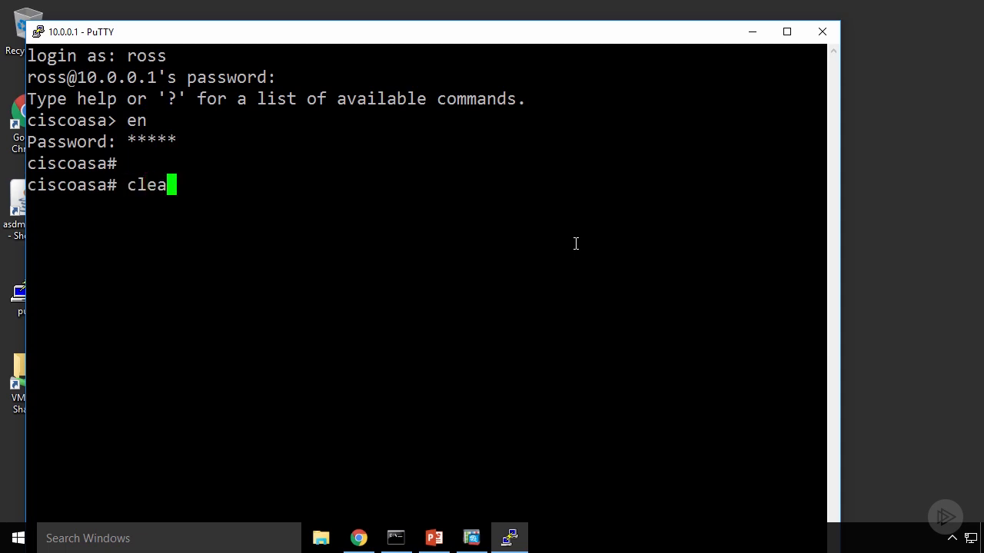
{"action": "type", "text": "r conn addr"}
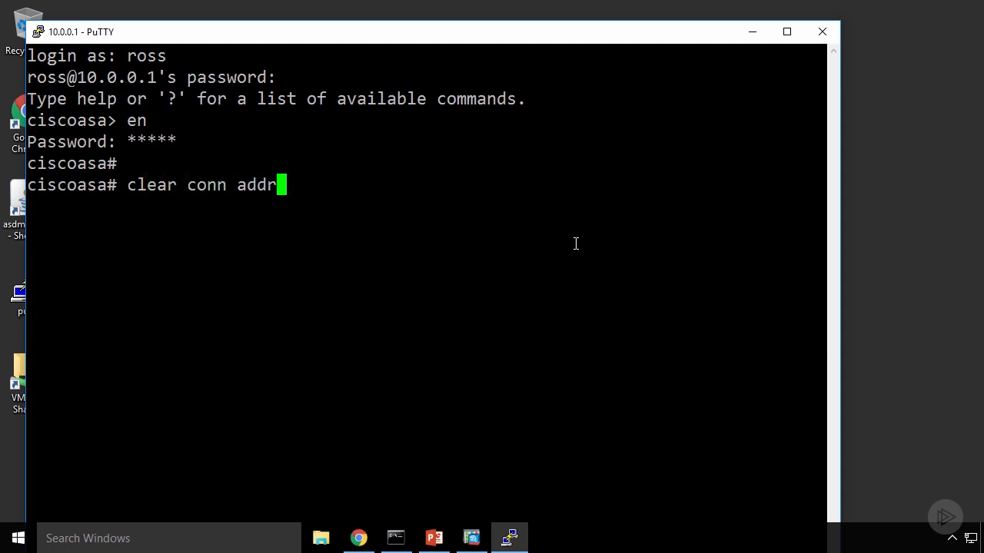
{"action": "key", "text": "BackSpace"}
{"action": "type", "text": "10.0.0.80"}
{"action": "key", "text": "Return"}
Step: List the web server's active connections with "show conn add 10.0.0.80"
{"action": "type", "text": "show conn add 10.0.0.80"}
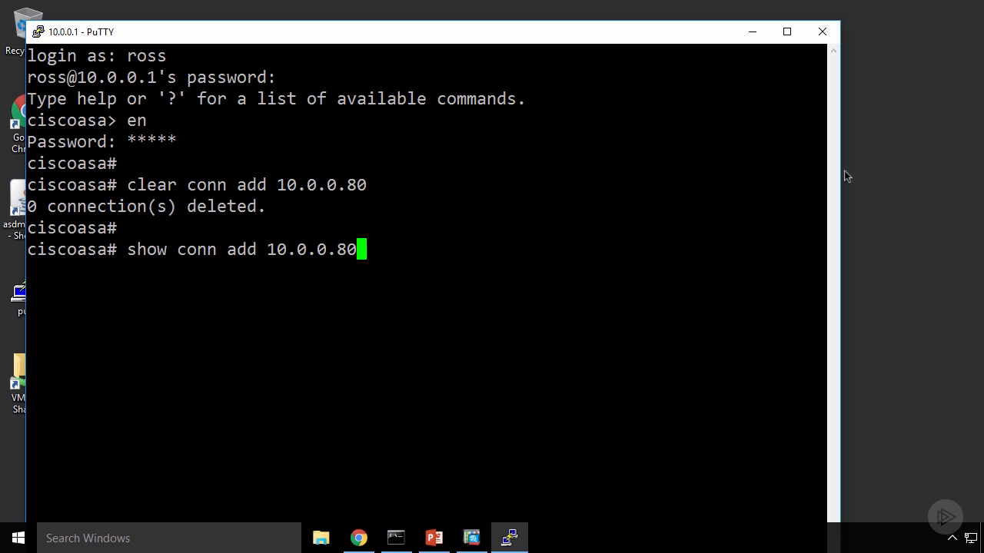
{"action": "key", "text": "Return"}
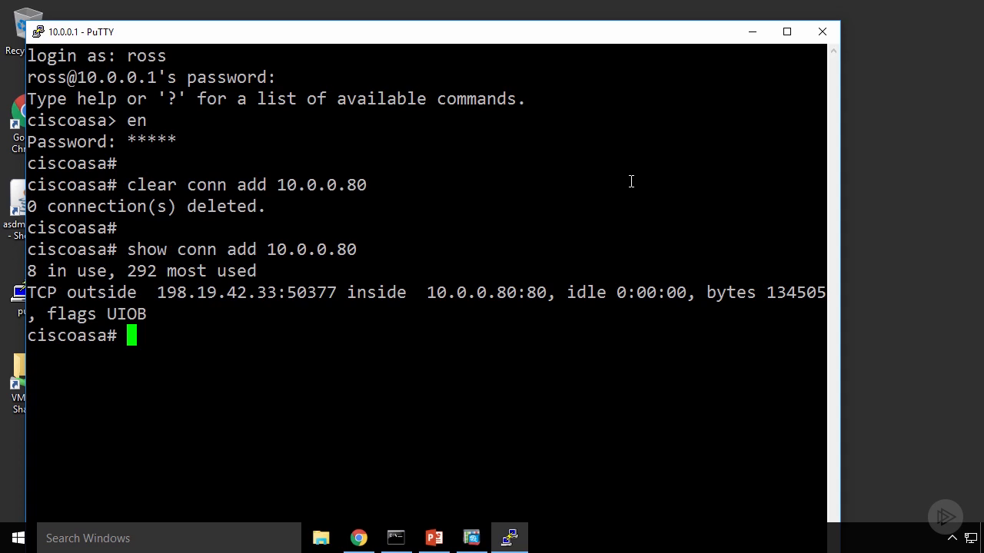
Step: Maximize the terminal window and run "show conn add 10.0.0.80" again
{"action": "double_click", "coordinate": [710, 32]}
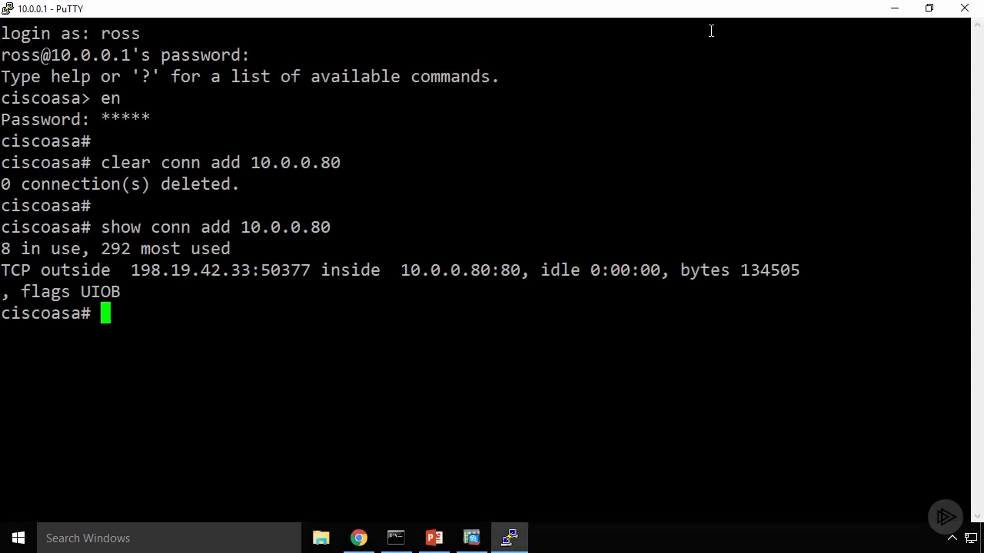
{"action": "key", "text": "Up"}
{"action": "key", "text": "Return"}
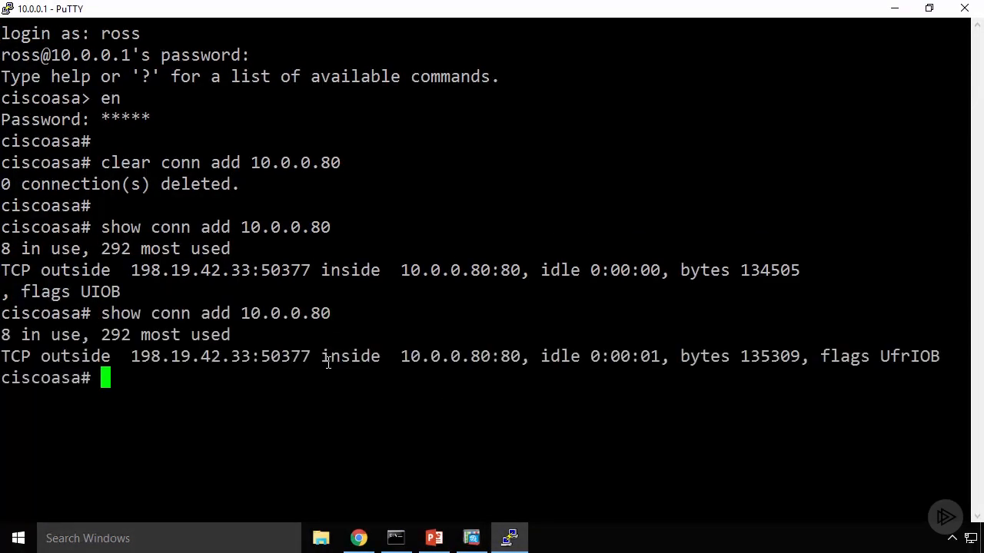
Step: Highlight the outside client's and the inside web server's address and port in the latest connection entry
{"action": "left_click_drag", "start_coordinate": [131, 358], "coordinate": [312, 358]}
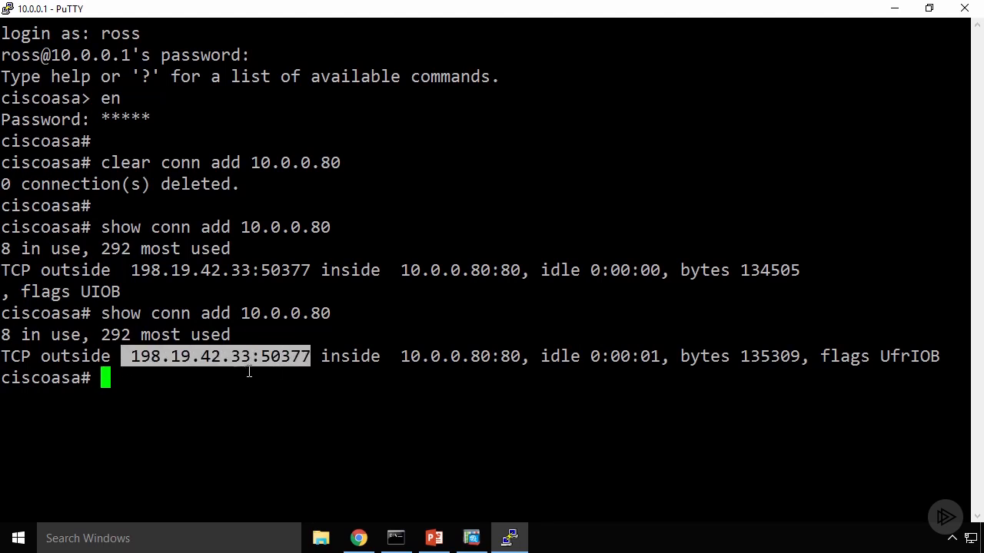
{"action": "left_click_drag", "start_coordinate": [401, 357], "coordinate": [520, 357]}
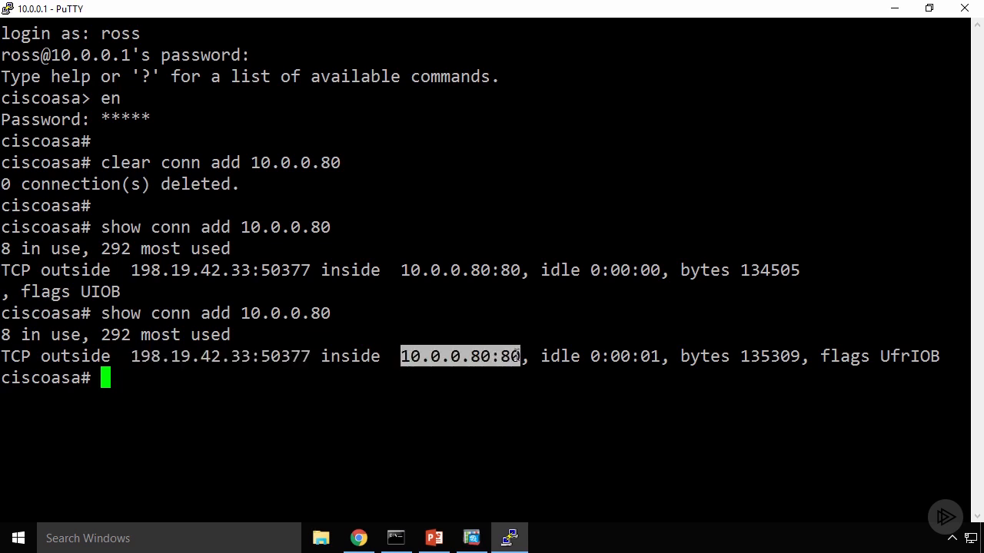